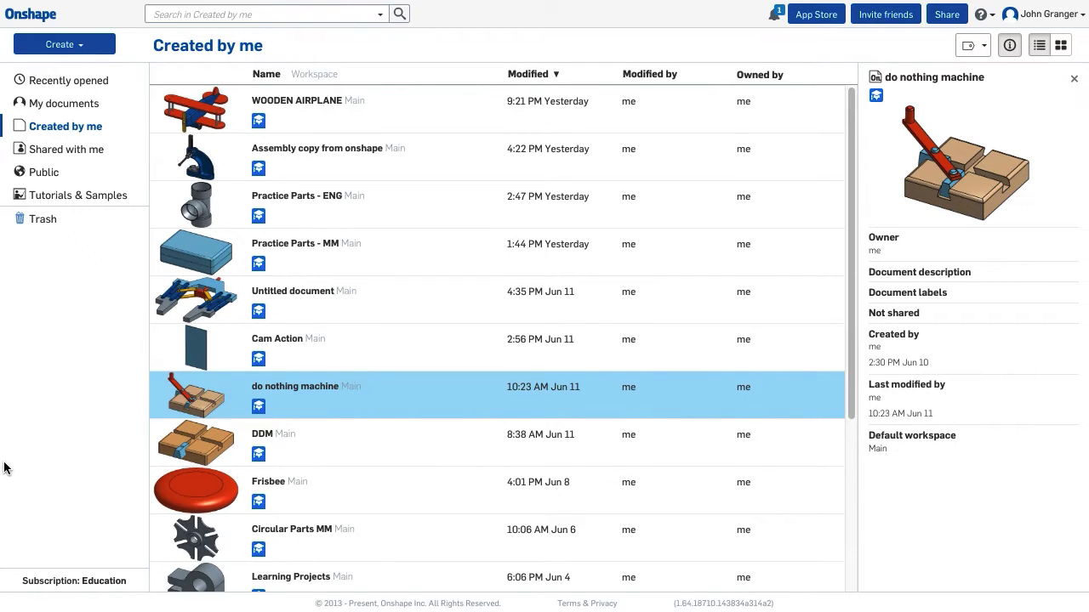
- Open the 'do nothing machine' document on Assembly 1 and zoom out on the model
{"action": "left_click", "coordinate": [305, 389]}
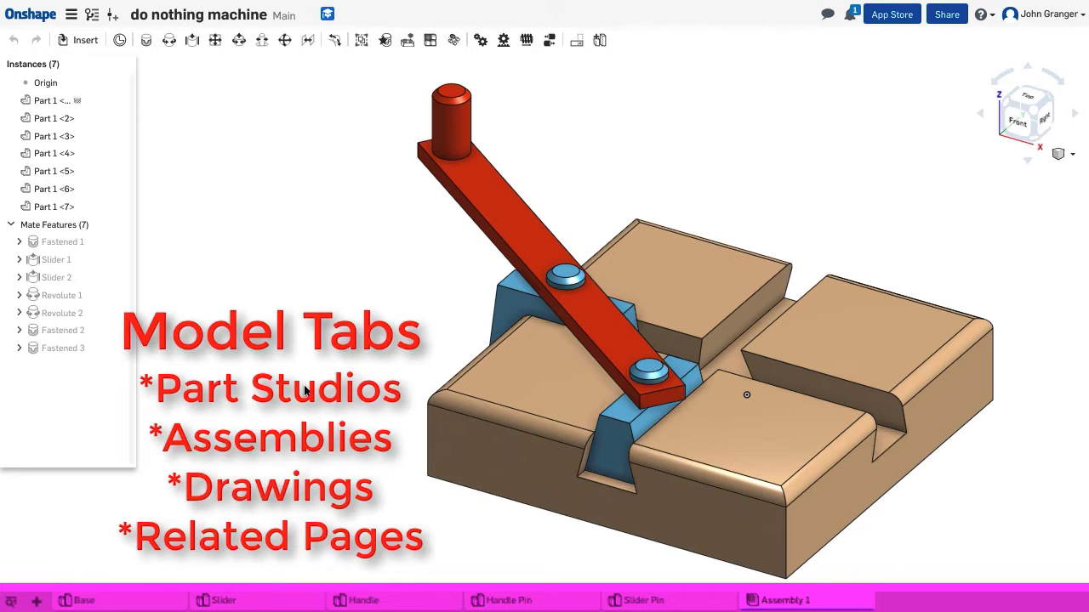
{"action": "scroll", "coordinate": [195, 263], "scroll_direction": "down", "scroll_amount": 3}
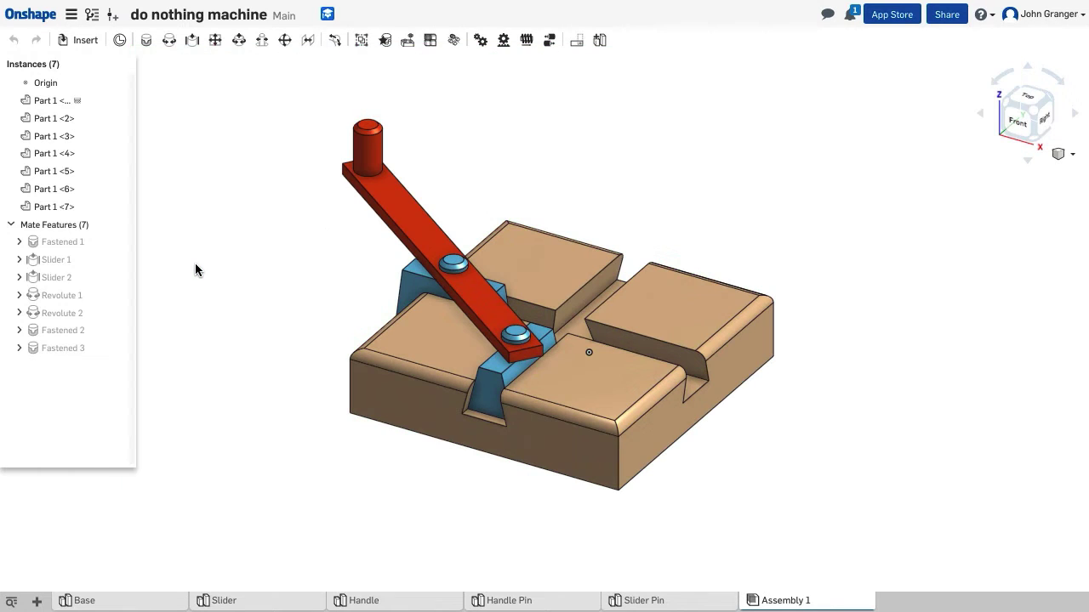
- Return to Documents, view PERRINN F1 aero details, then browse My documents, Created by me and Public
{"action": "left_click", "coordinate": [30, 15]}
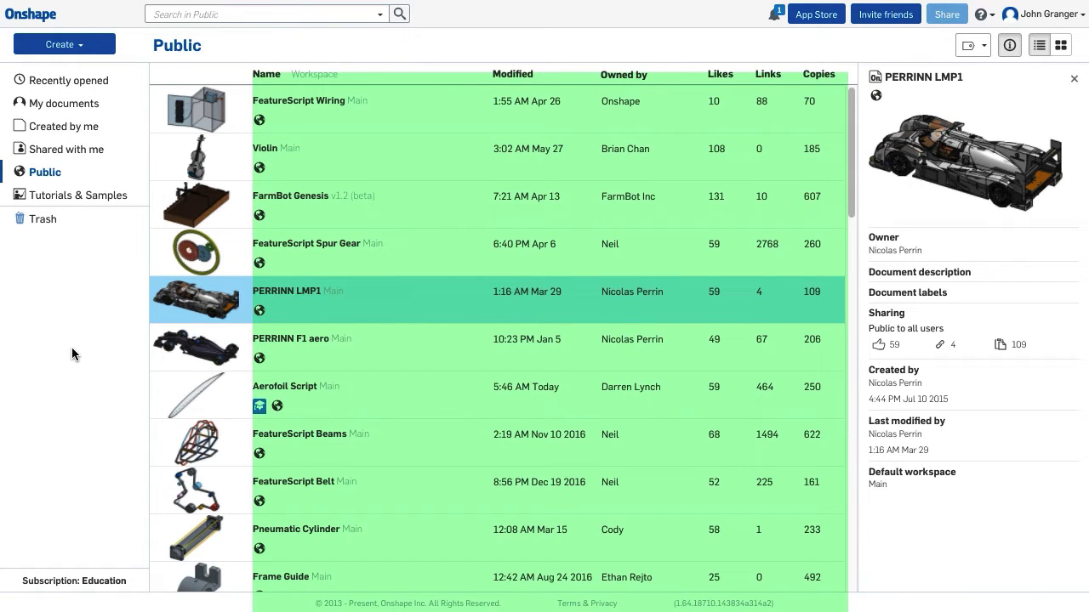
{"action": "left_click", "coordinate": [326, 362]}
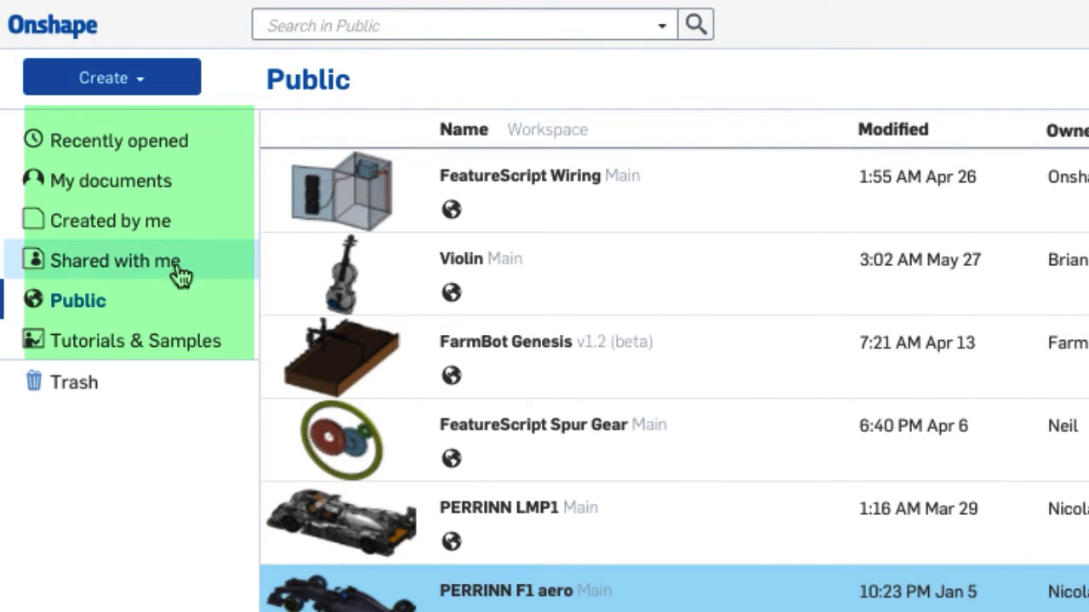
{"action": "left_click", "coordinate": [149, 184]}
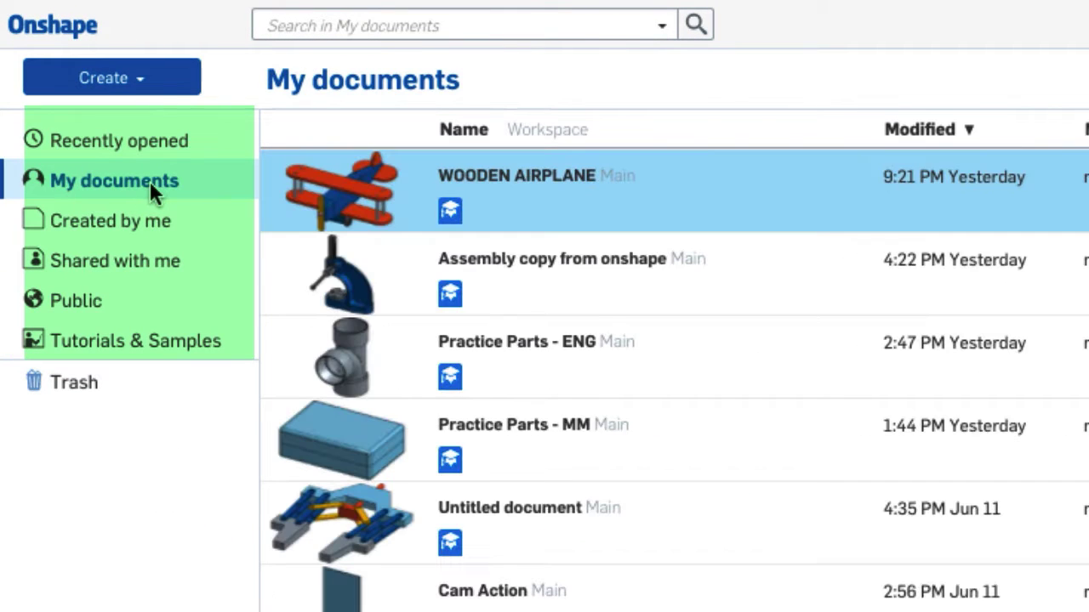
{"action": "left_click", "coordinate": [128, 223]}
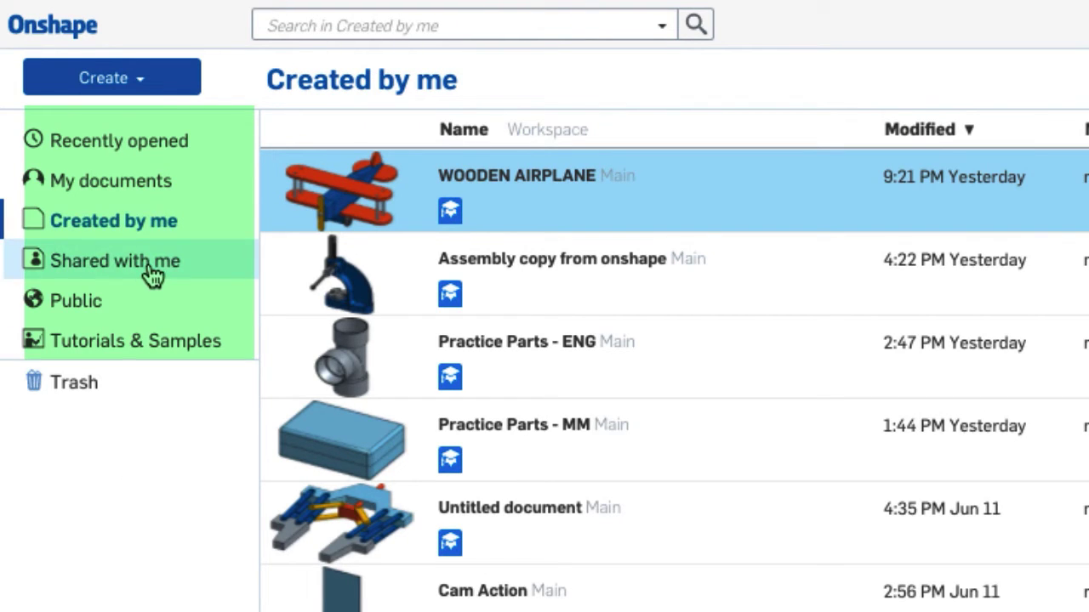
{"action": "left_click", "coordinate": [101, 315]}
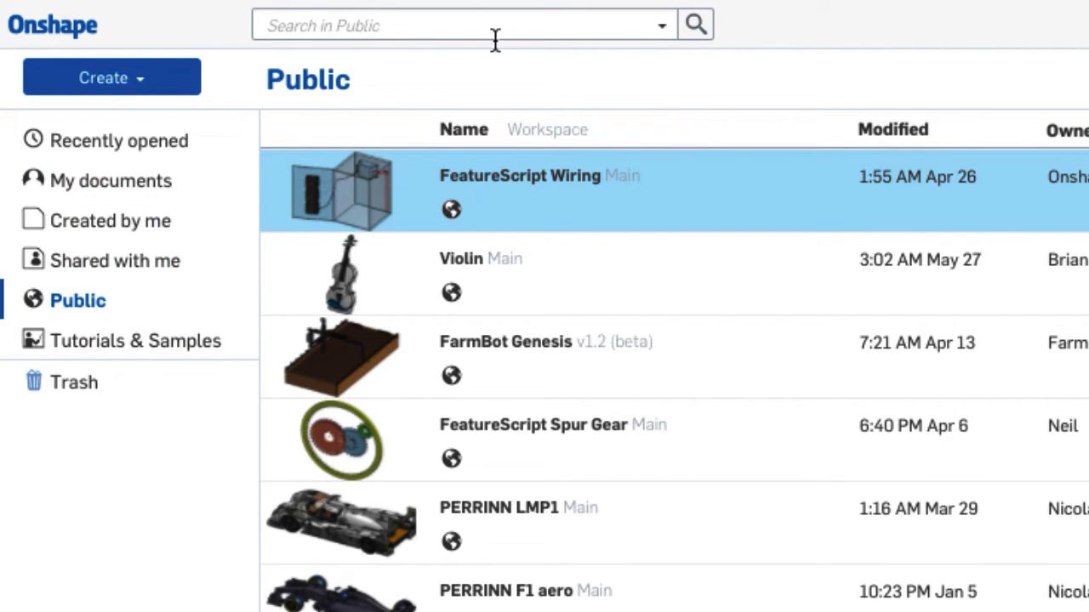
- Toggle advanced search and the details panel, switch to grid view, and bring up Practice Parts - ENG actions
{"action": "left_click", "coordinate": [662, 26]}
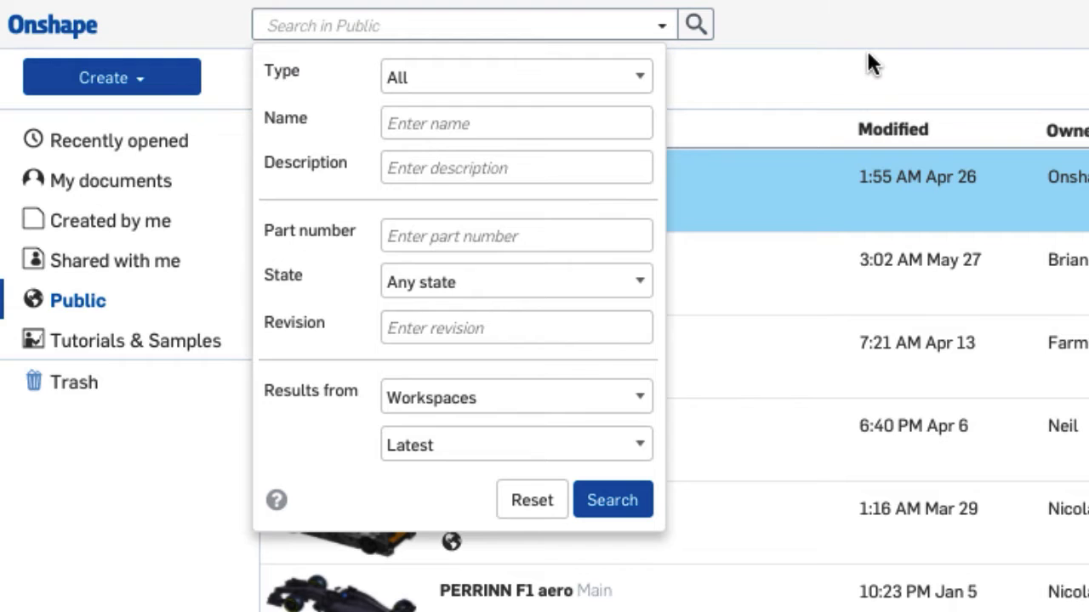
{"action": "left_click", "coordinate": [66, 496]}
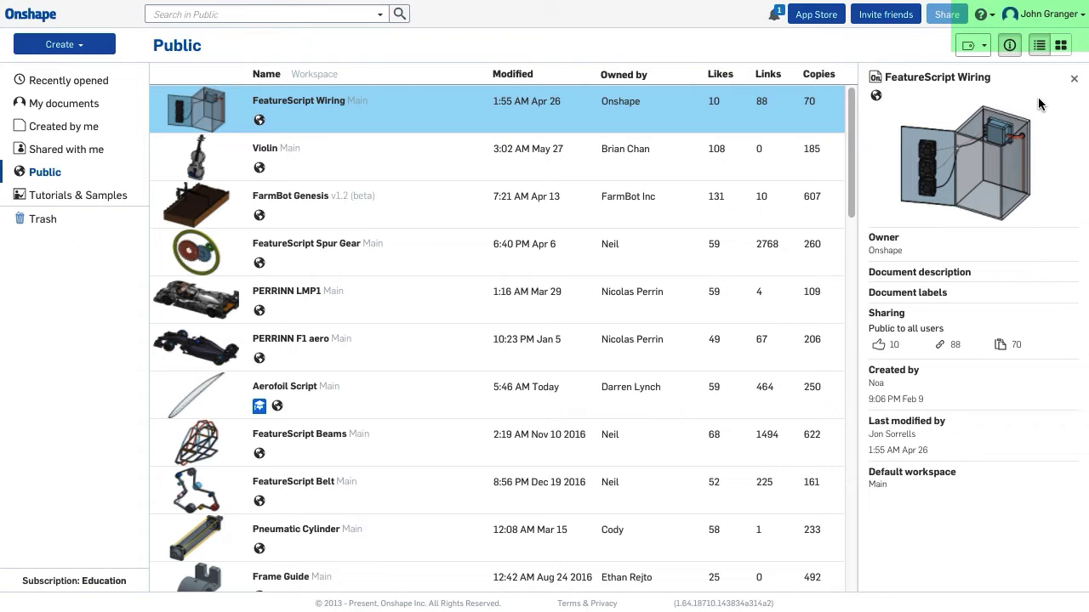
{"action": "left_click", "coordinate": [1011, 51]}
{"action": "left_click", "coordinate": [1015, 51]}
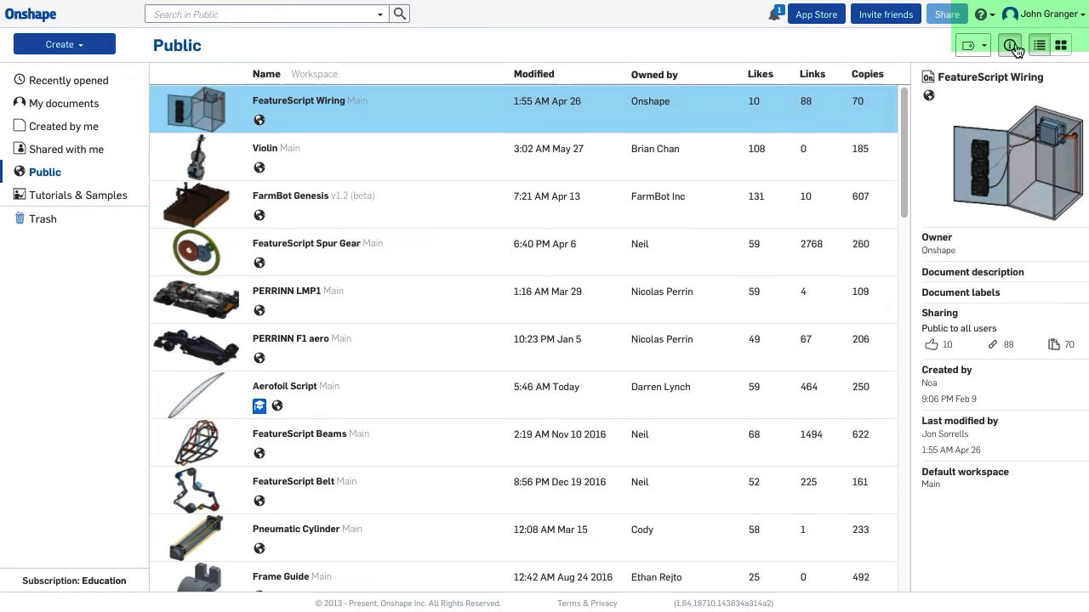
{"action": "left_click", "coordinate": [1061, 47]}
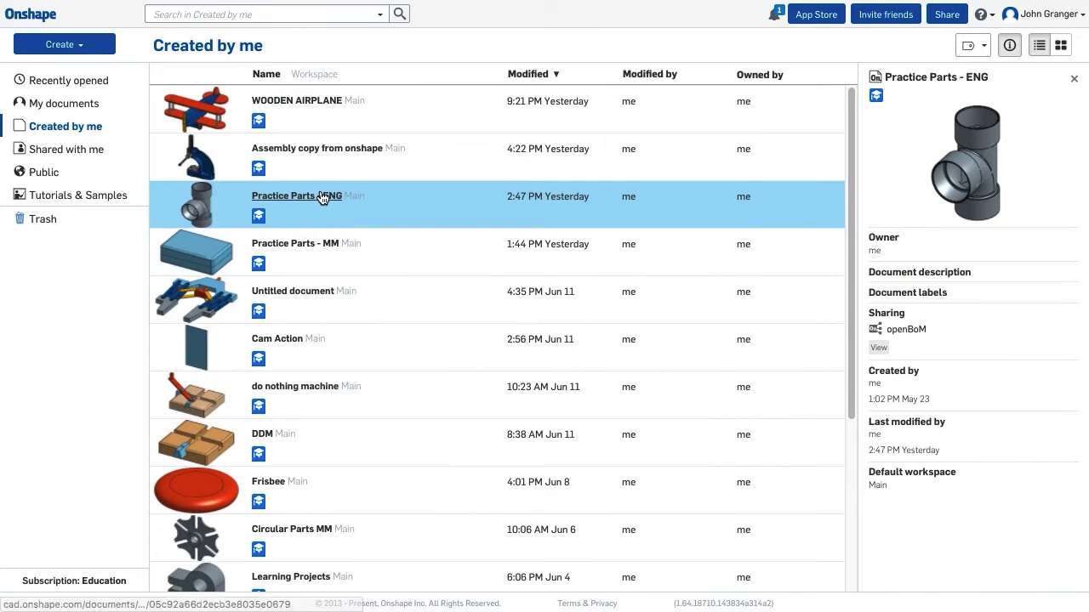
{"action": "right_click", "coordinate": [321, 195]}
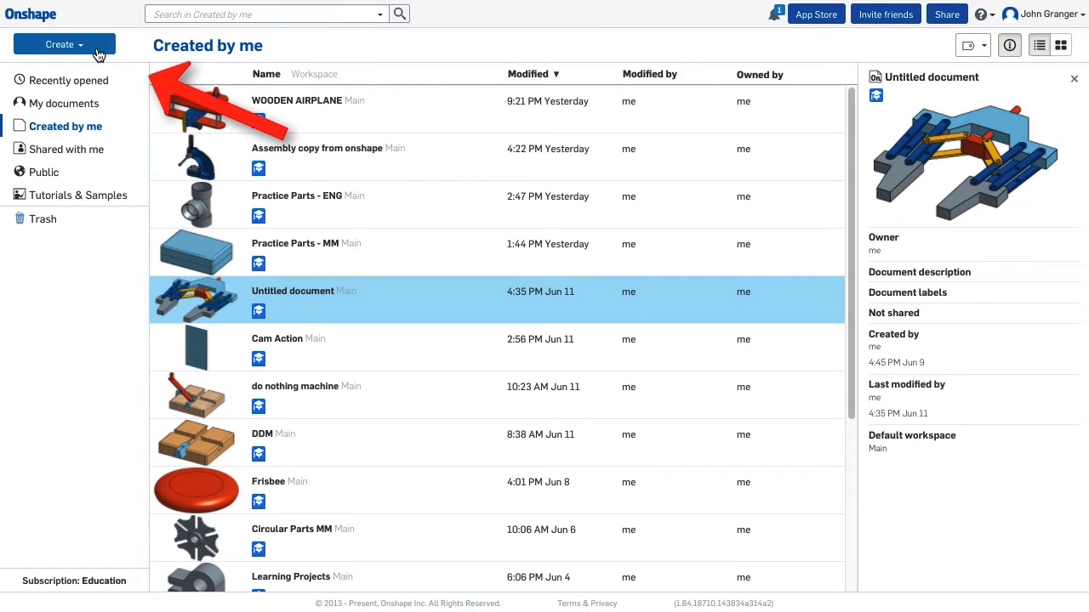
- Show the Create dropdown's options for making something new
{"action": "left_click", "coordinate": [93, 47]}
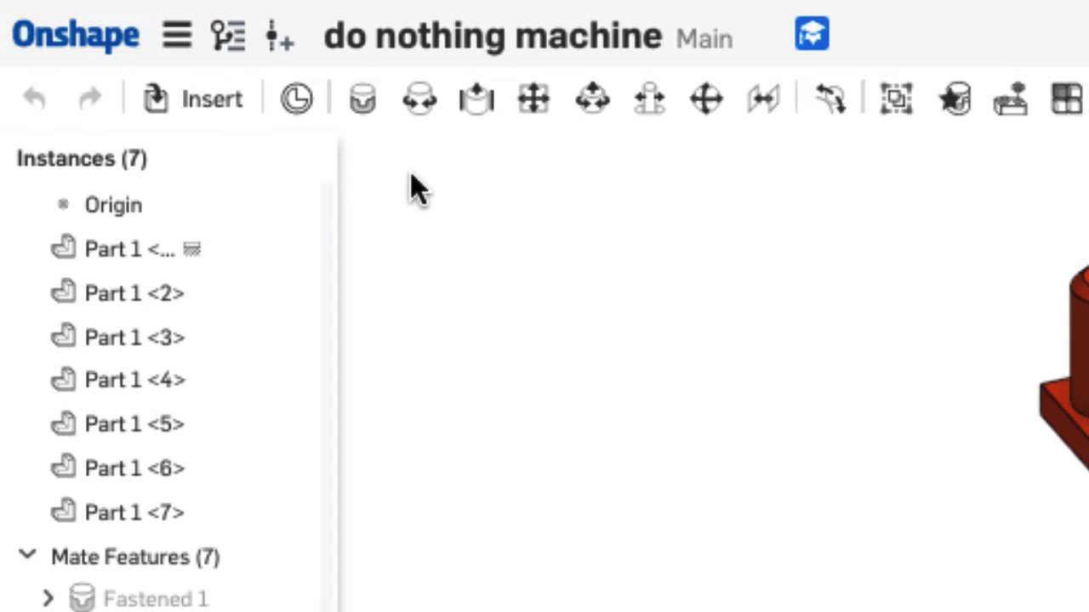
{"action": "left_click", "coordinate": [179, 38]}
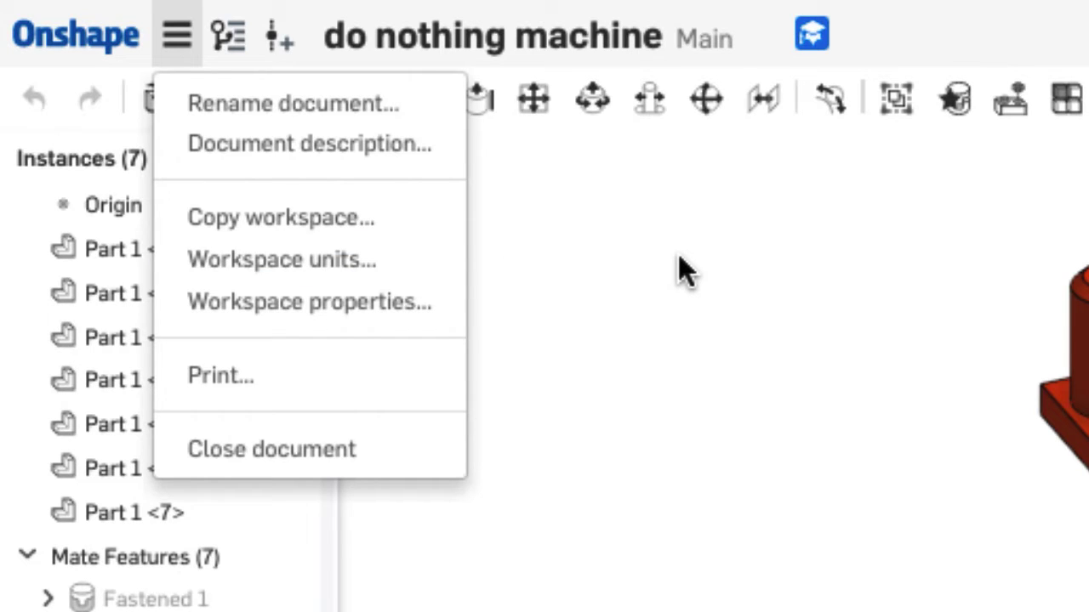
{"action": "left_click", "coordinate": [628, 255]}
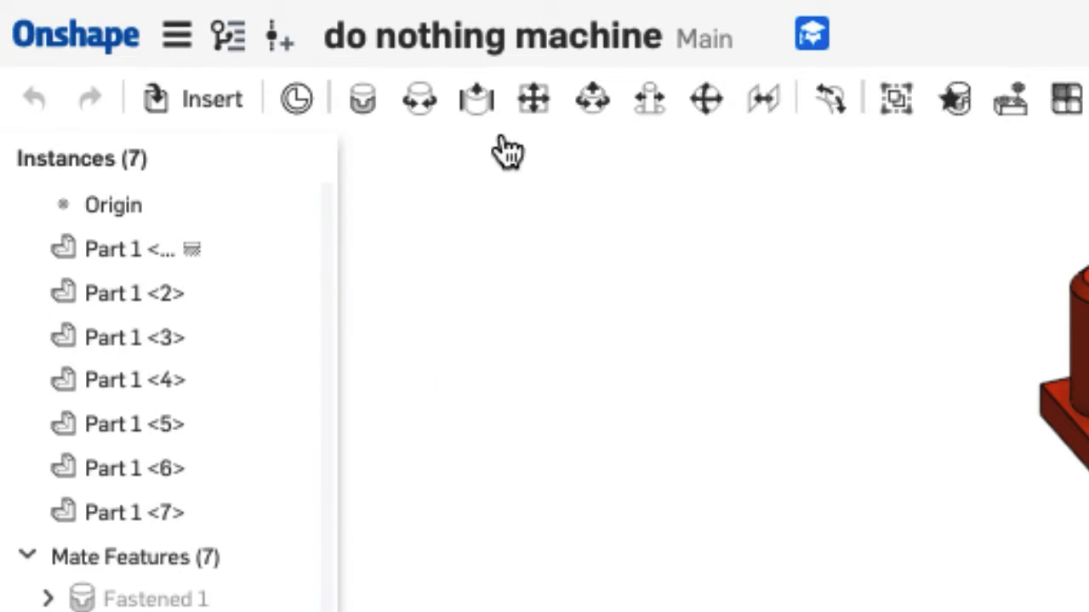
{"action": "left_click", "coordinate": [228, 37]}
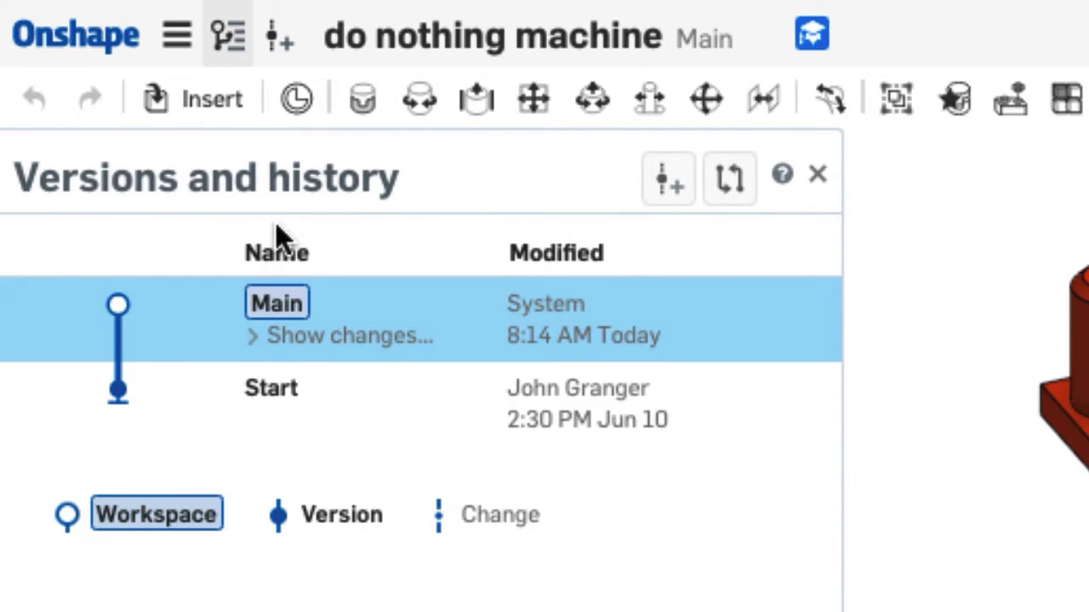
{"action": "left_click", "coordinate": [441, 337]}
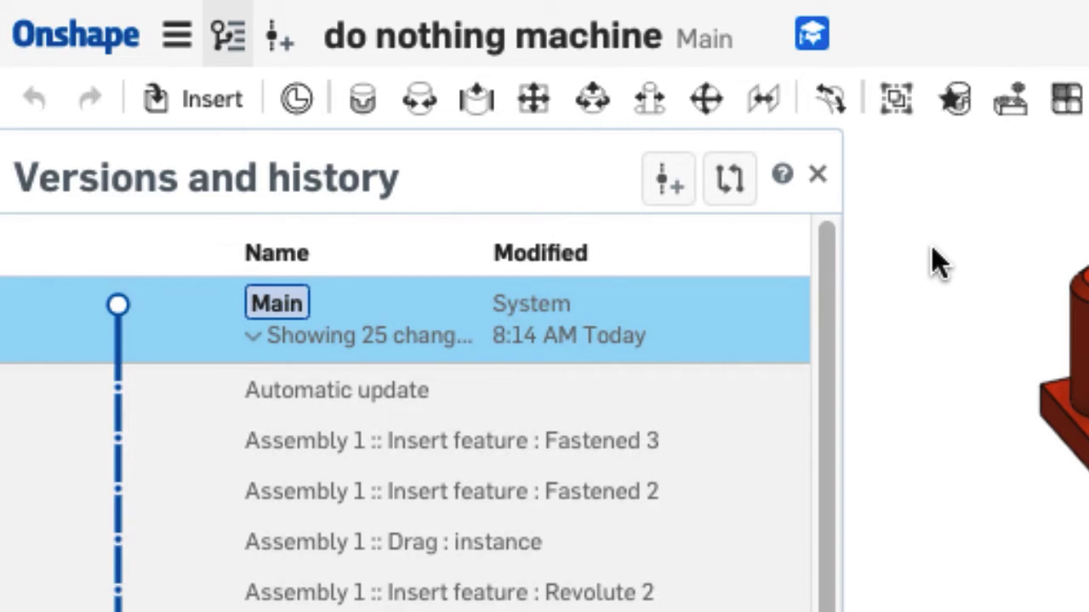
{"action": "left_click", "coordinate": [818, 174]}
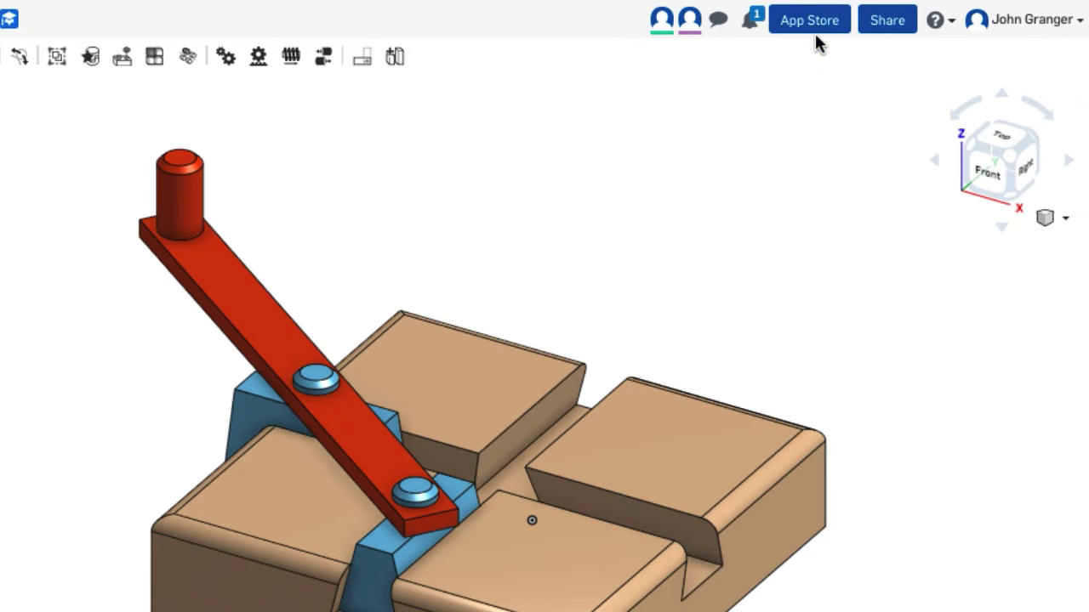
- Check the document's sharing settings and help resources, then show the account options
{"action": "left_click", "coordinate": [889, 20]}
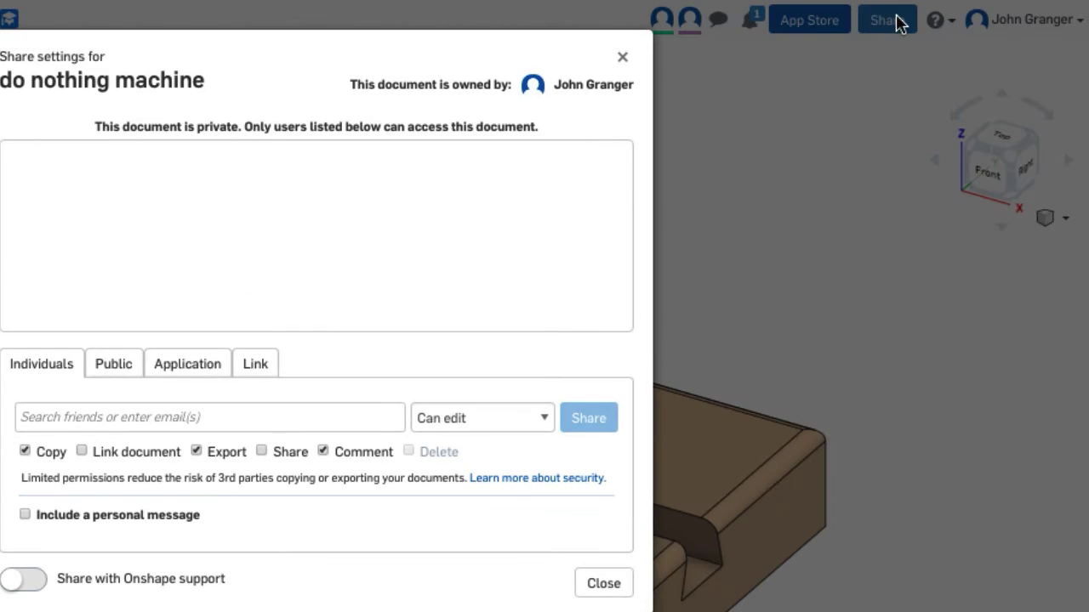
{"action": "left_click", "coordinate": [622, 60]}
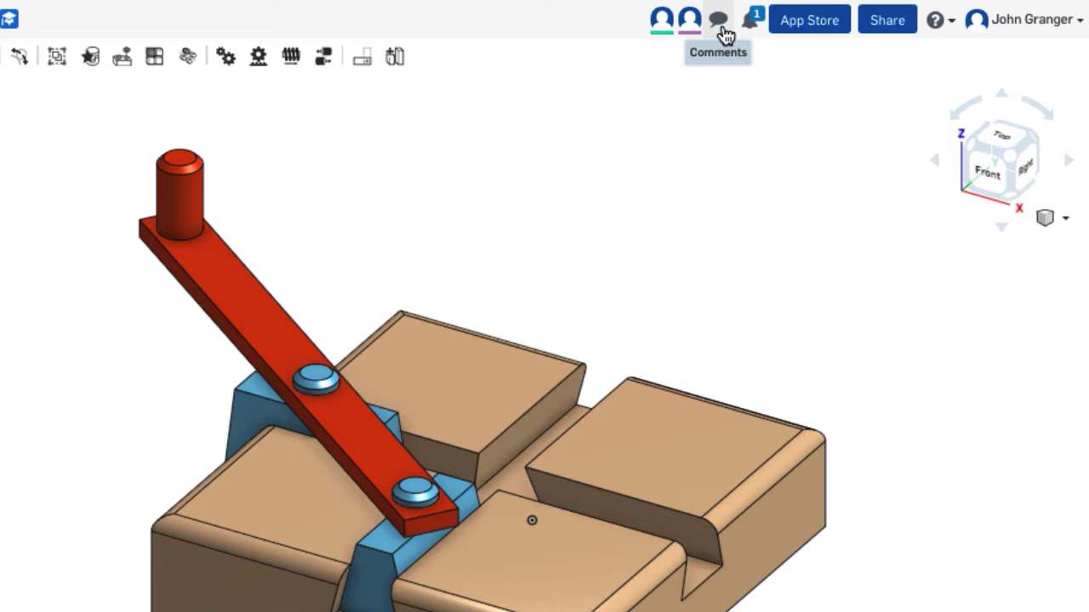
{"action": "left_click", "coordinate": [942, 21]}
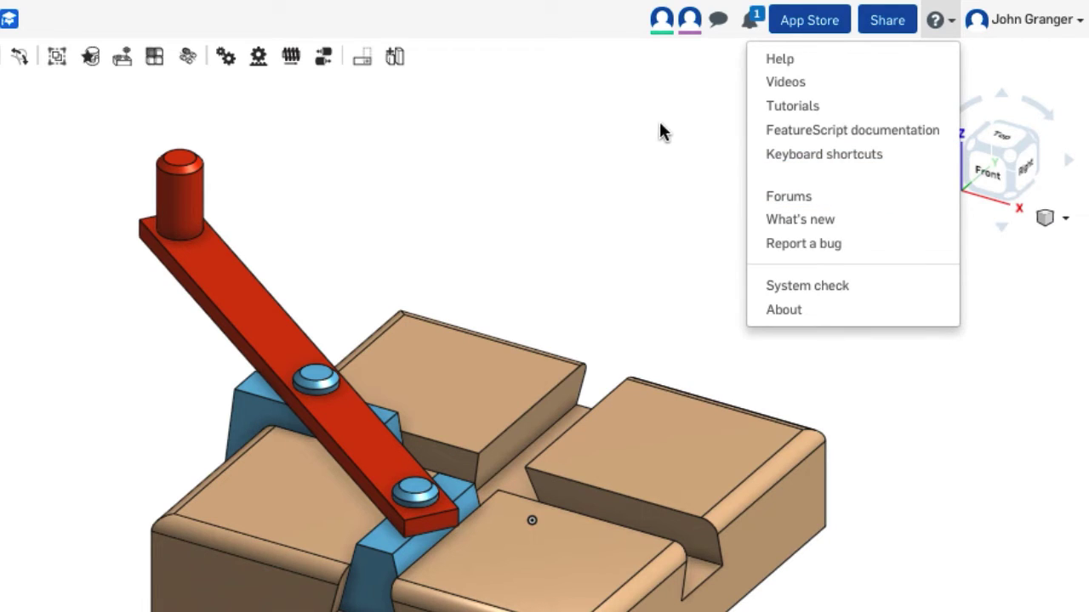
{"action": "left_click", "coordinate": [669, 95]}
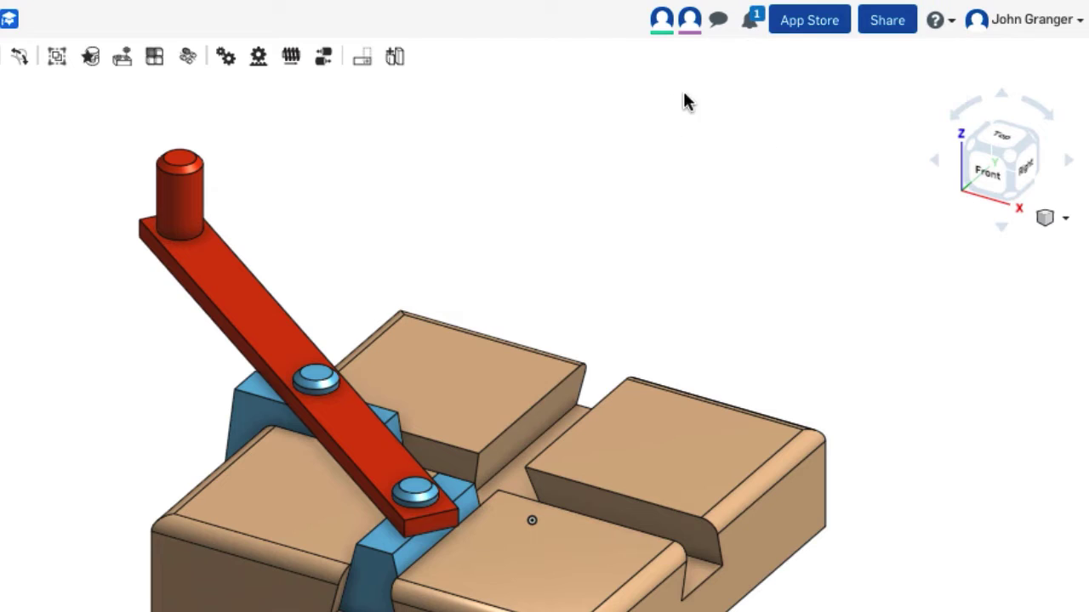
{"action": "left_click", "coordinate": [1077, 26]}
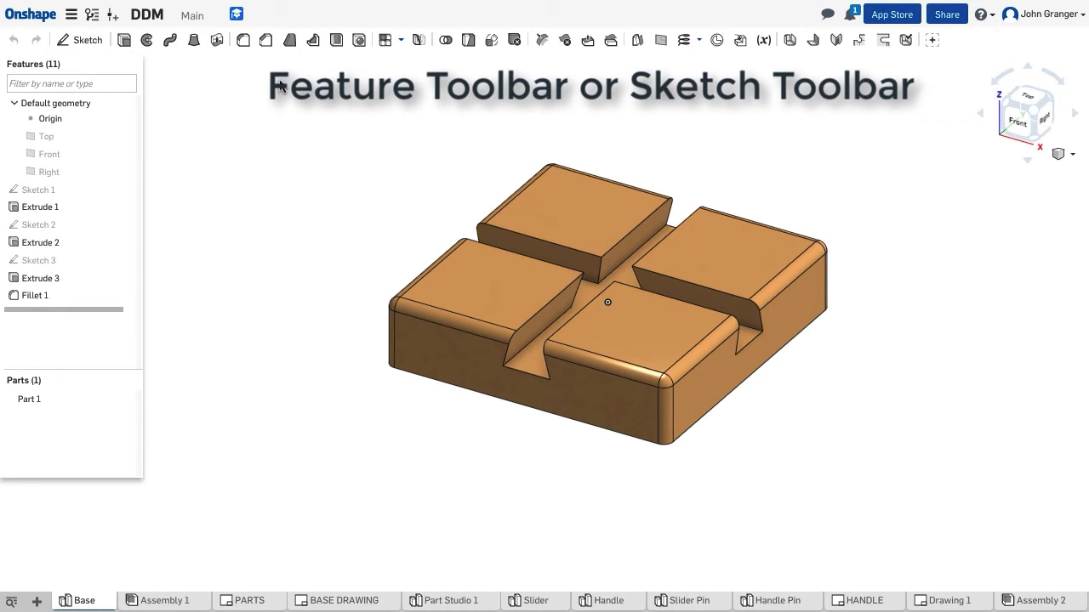
{"action": "left_click", "coordinate": [81, 40]}
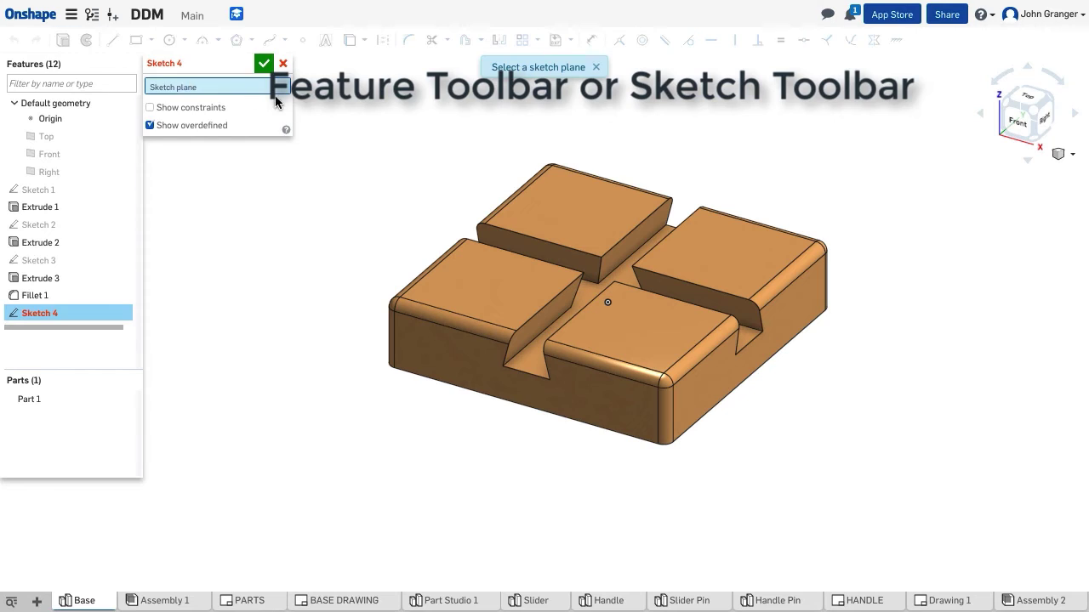
{"action": "left_click", "coordinate": [507, 285]}
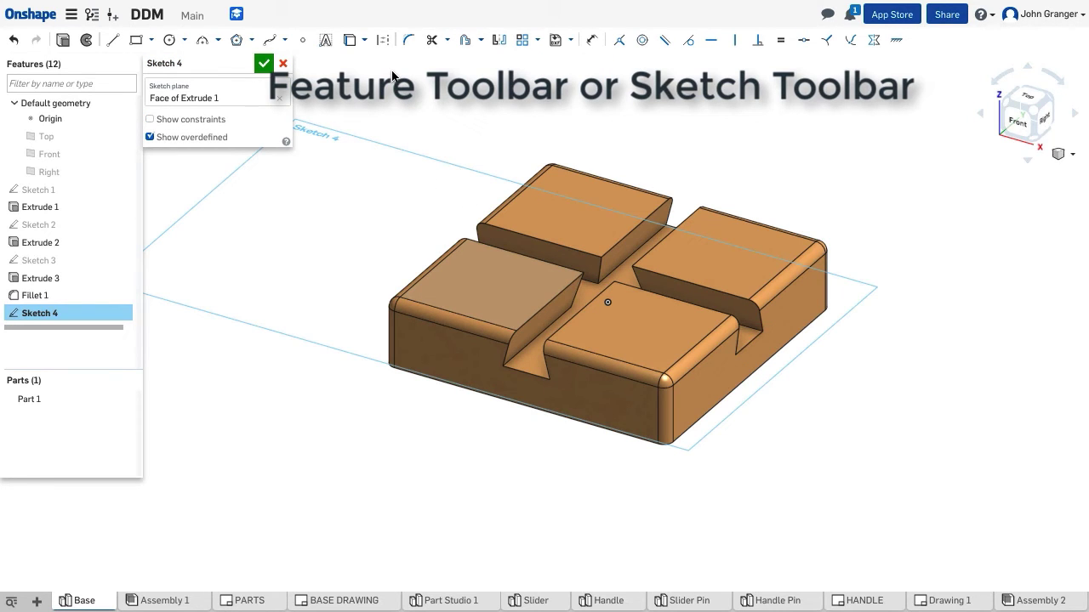
{"action": "left_click", "coordinate": [283, 63]}
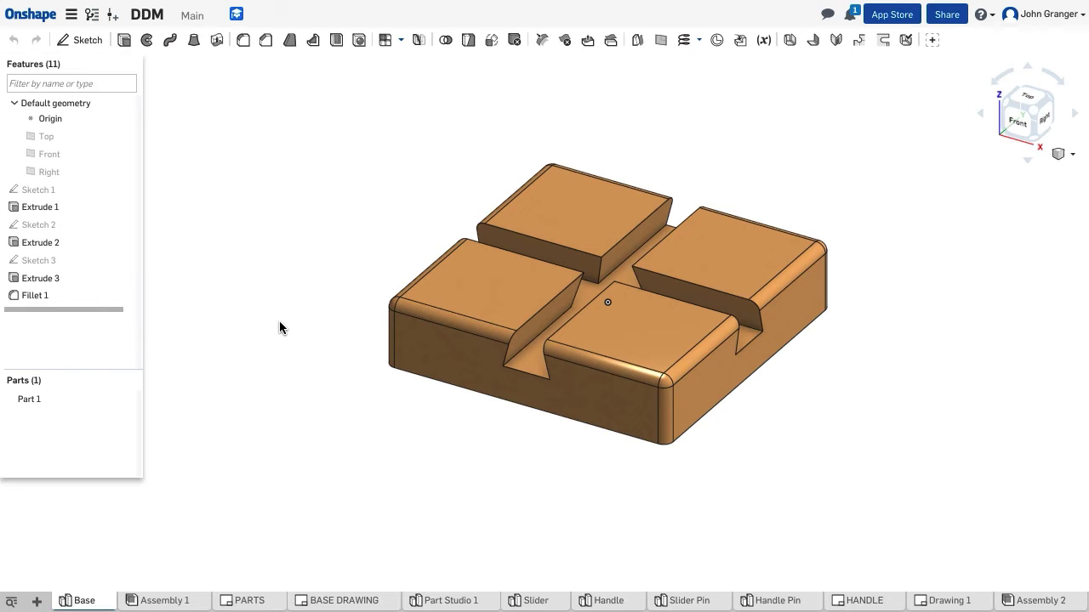
- Switch to the DDM document's Assembly 1 tab
{"action": "left_click", "coordinate": [185, 601]}
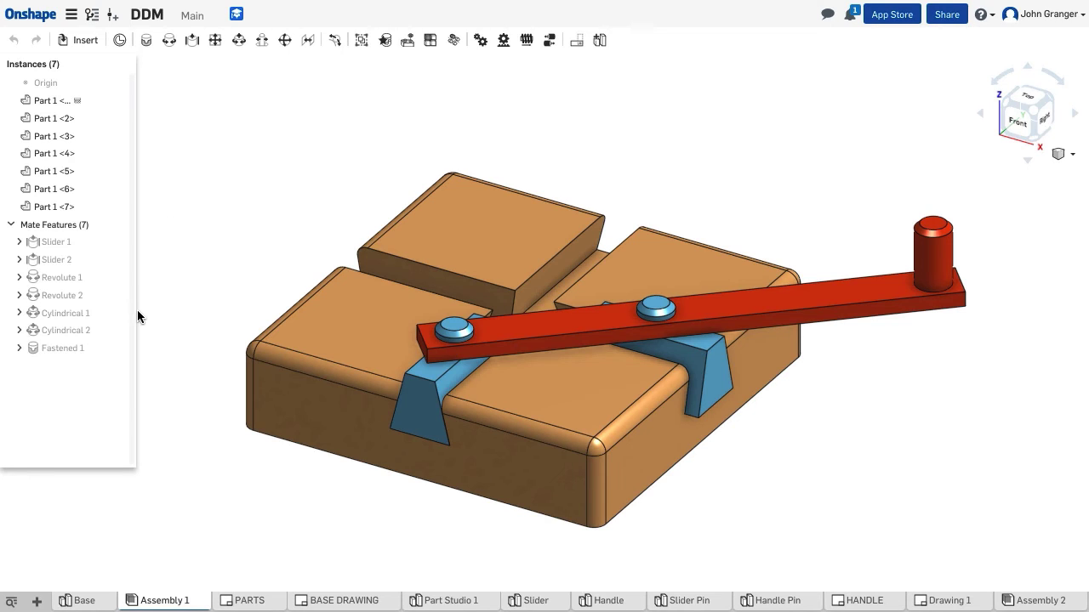
{"action": "left_click", "coordinate": [260, 600]}
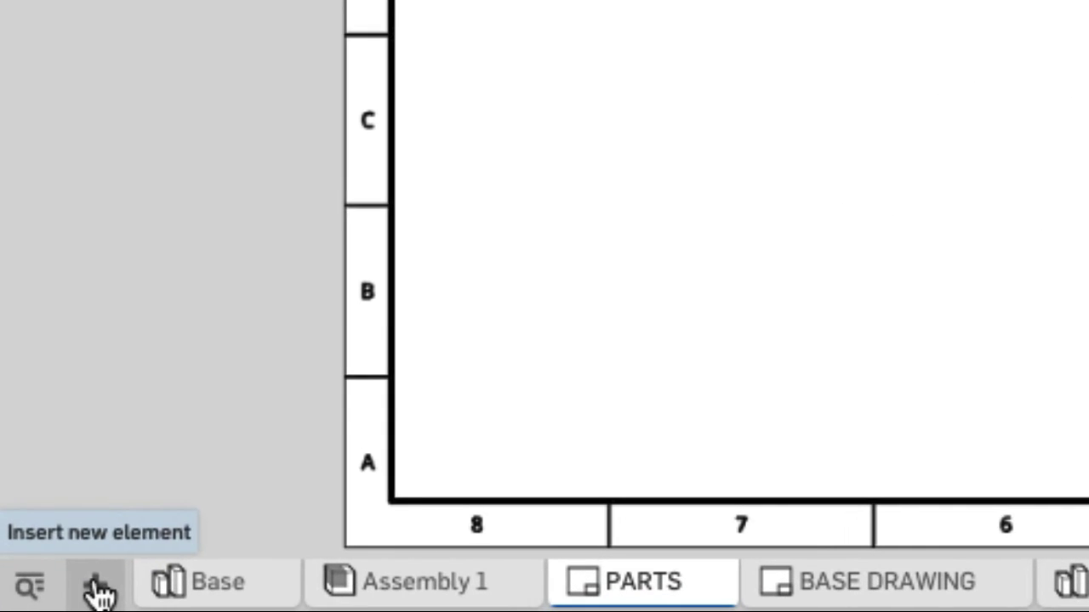
{"action": "left_click", "coordinate": [37, 602]}
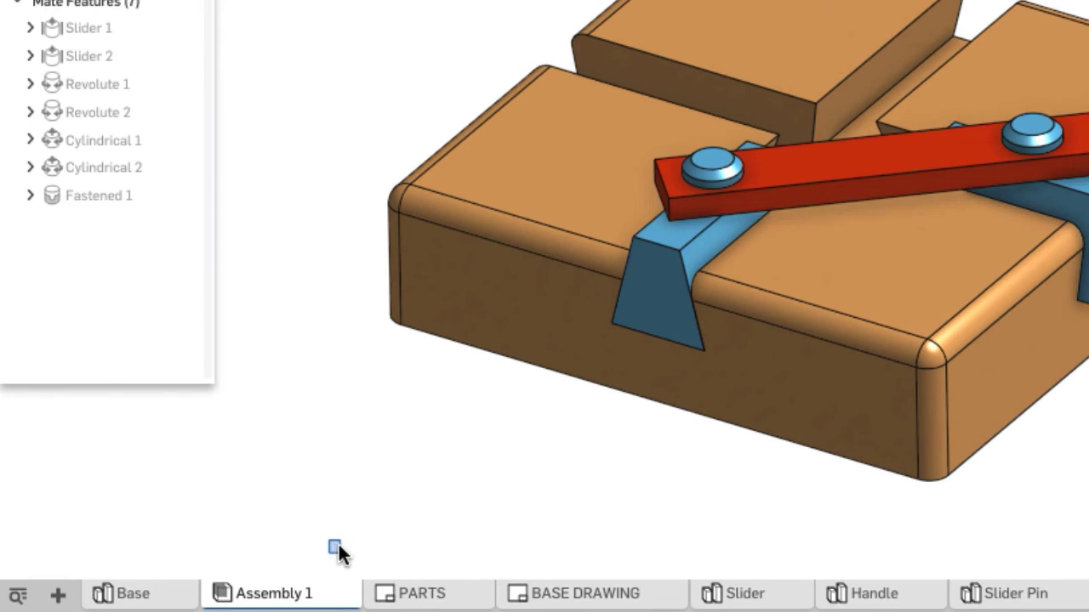
- Preview the Assembly 1, BASE DRAWING and Slider tabs from the tab bar
{"action": "mouse_move", "coordinate": [306, 601]}
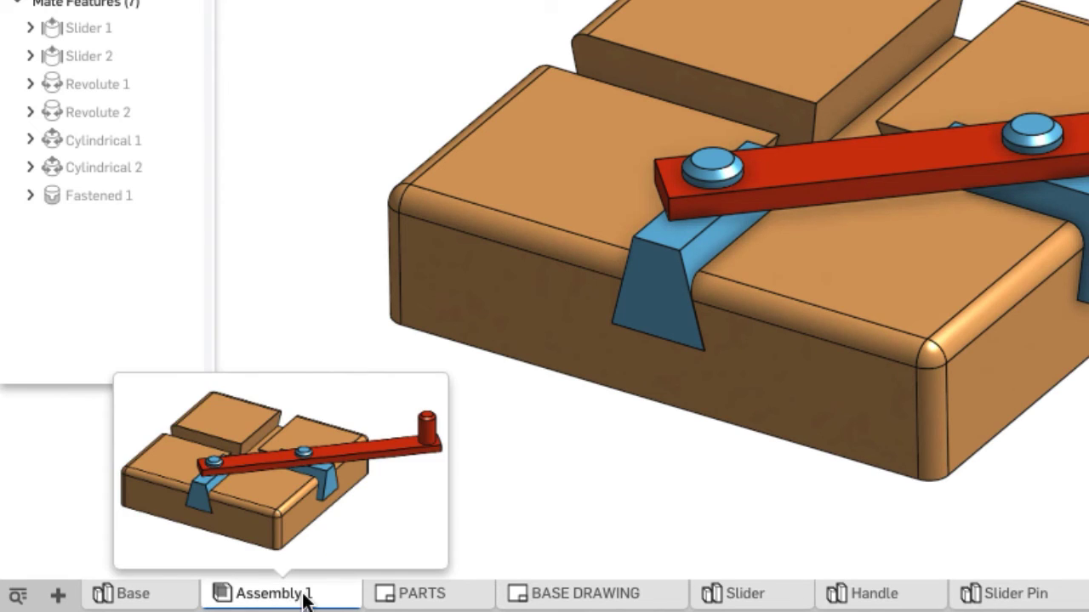
{"action": "mouse_move", "coordinate": [599, 602]}
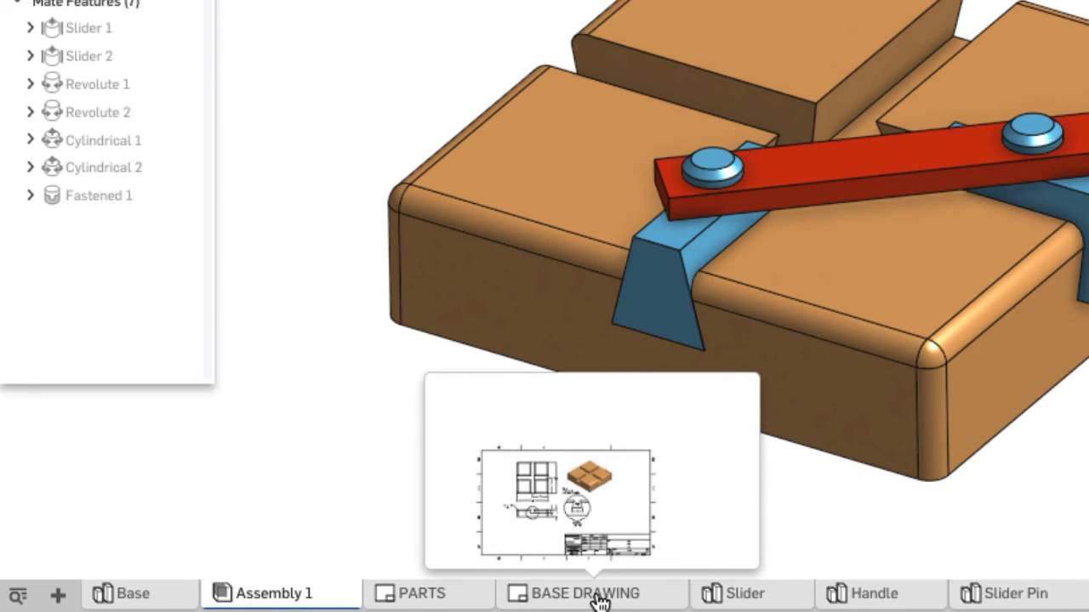
{"action": "mouse_move", "coordinate": [776, 604]}
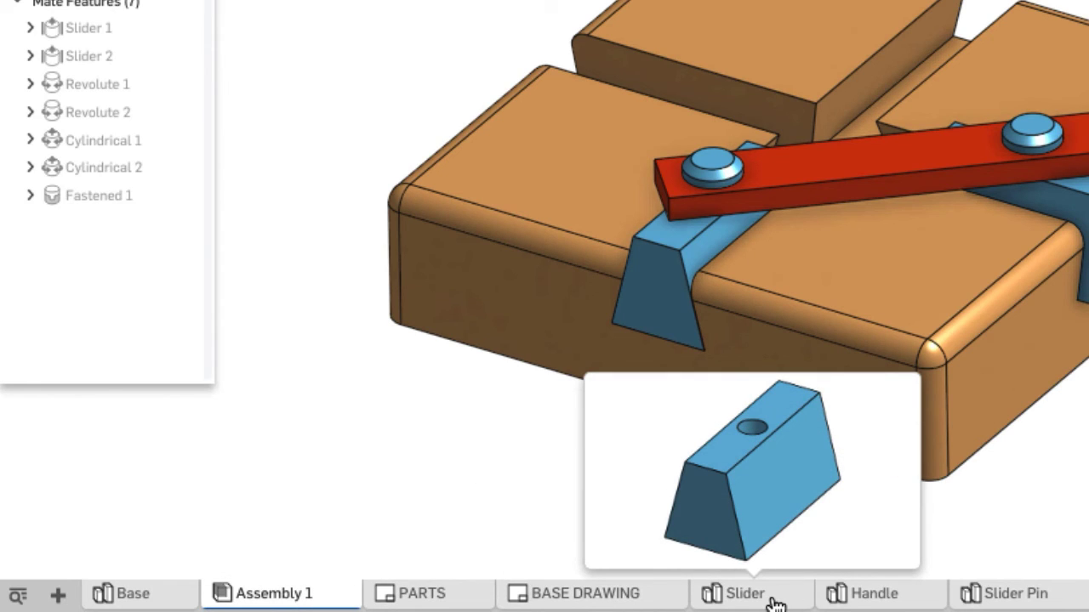
- Bring up the Slider tab's context menu, then dismiss it
{"action": "right_click", "coordinate": [775, 603]}
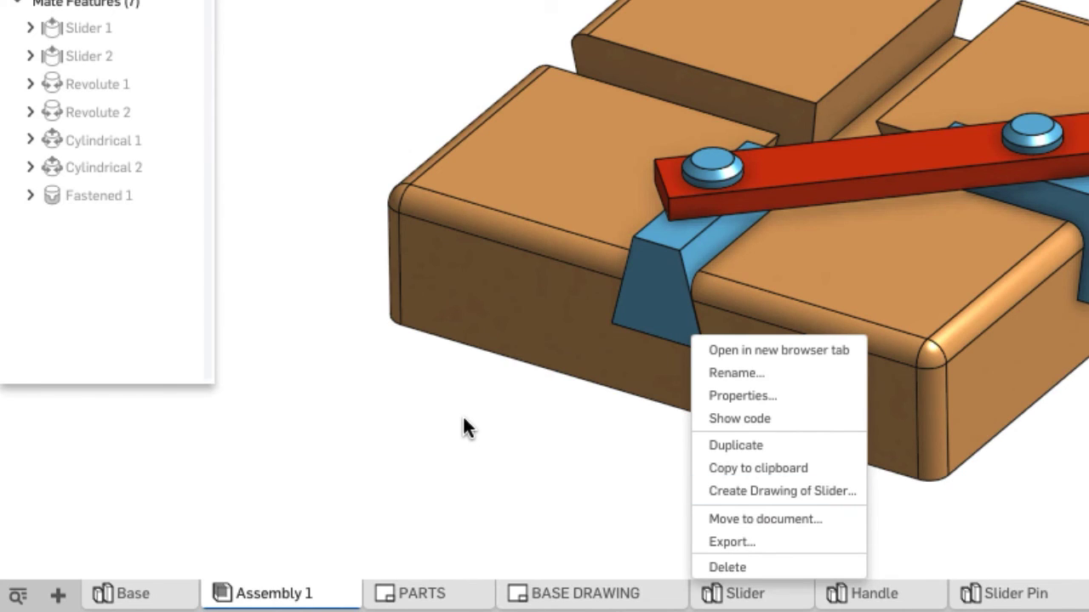
{"action": "left_click", "coordinate": [353, 423]}
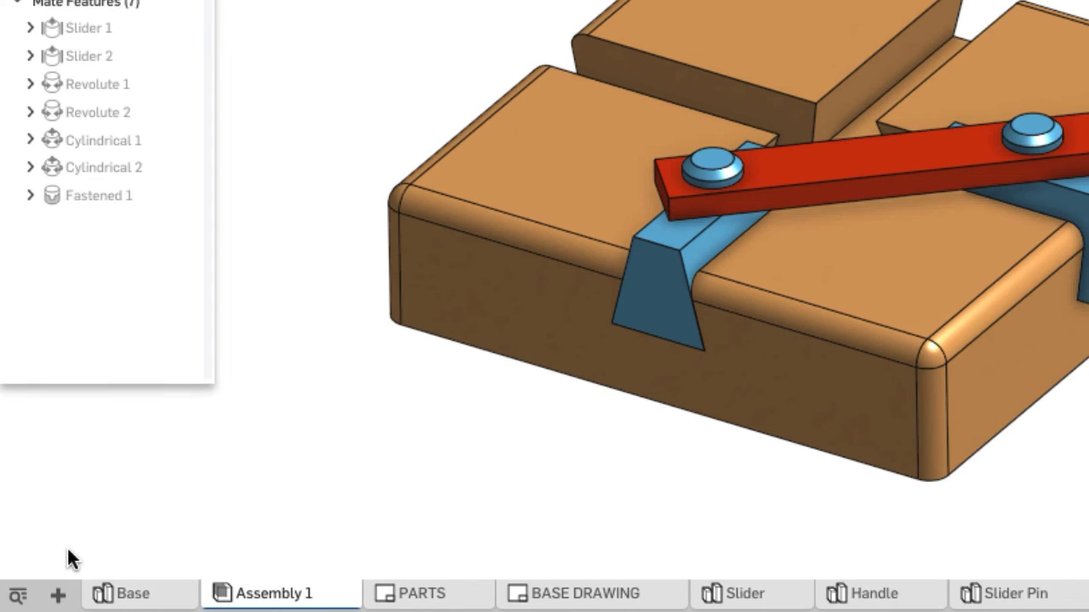
- Show the list of new elements that can be inserted, then dismiss it
{"action": "left_click", "coordinate": [60, 595]}
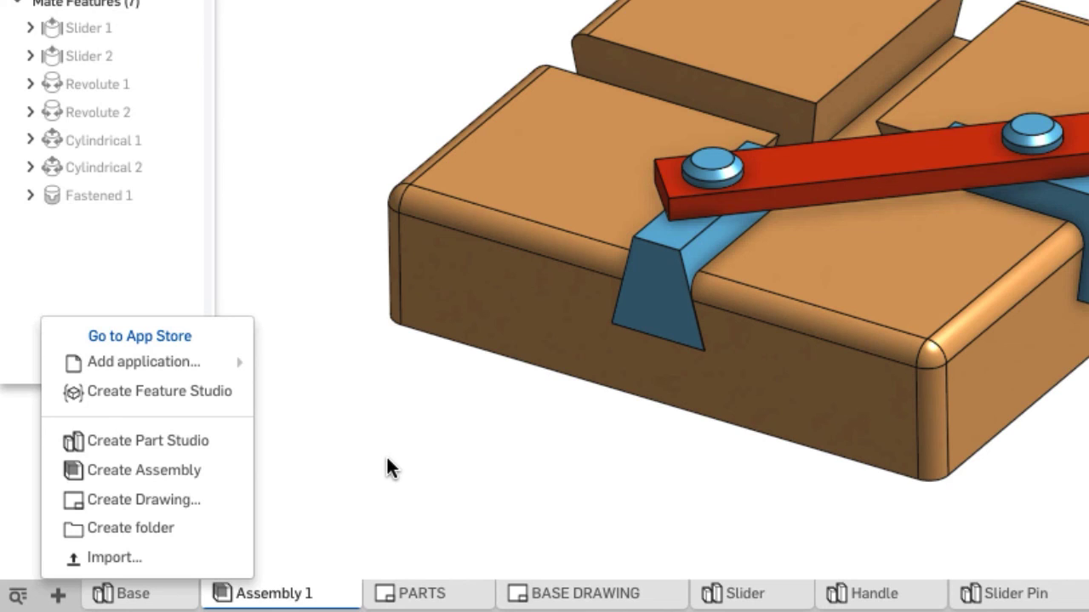
{"action": "left_click", "coordinate": [357, 466]}
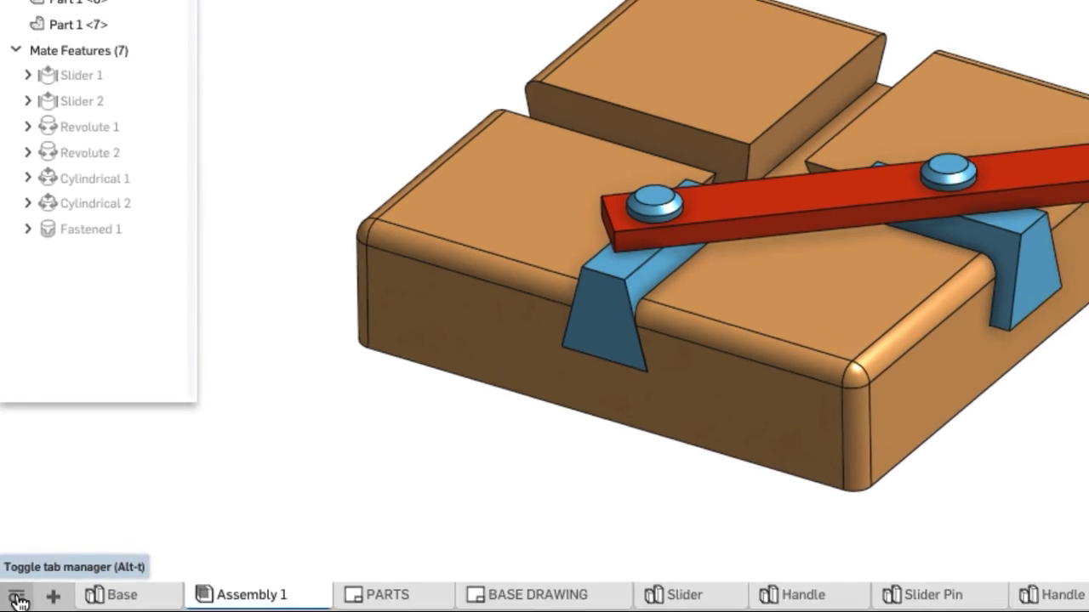
{"action": "left_click", "coordinate": [19, 599]}
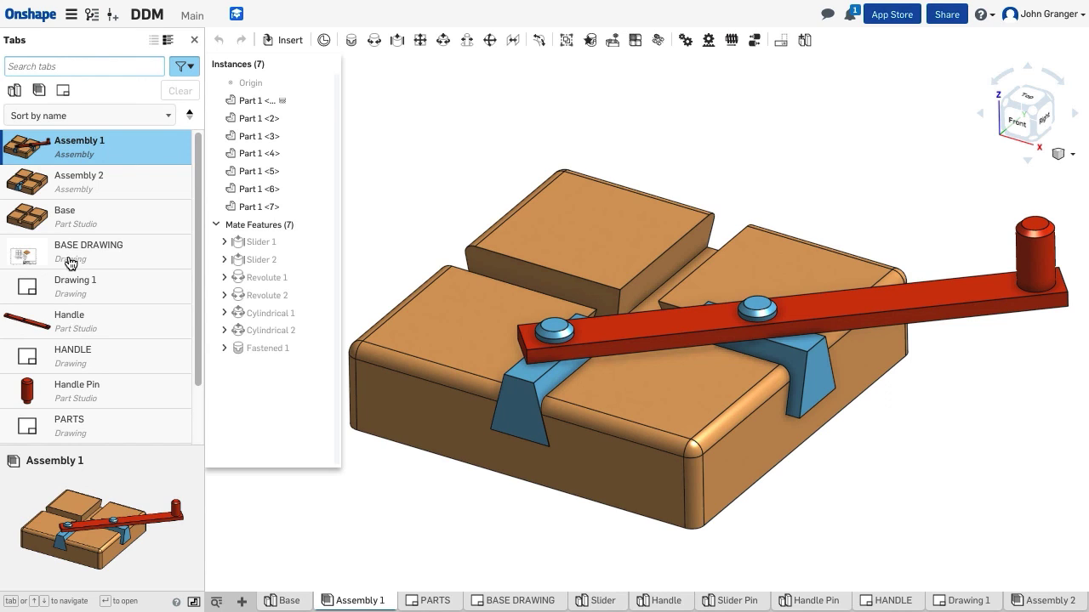
{"action": "left_click", "coordinate": [132, 70]}
{"action": "left_click", "coordinate": [154, 41]}
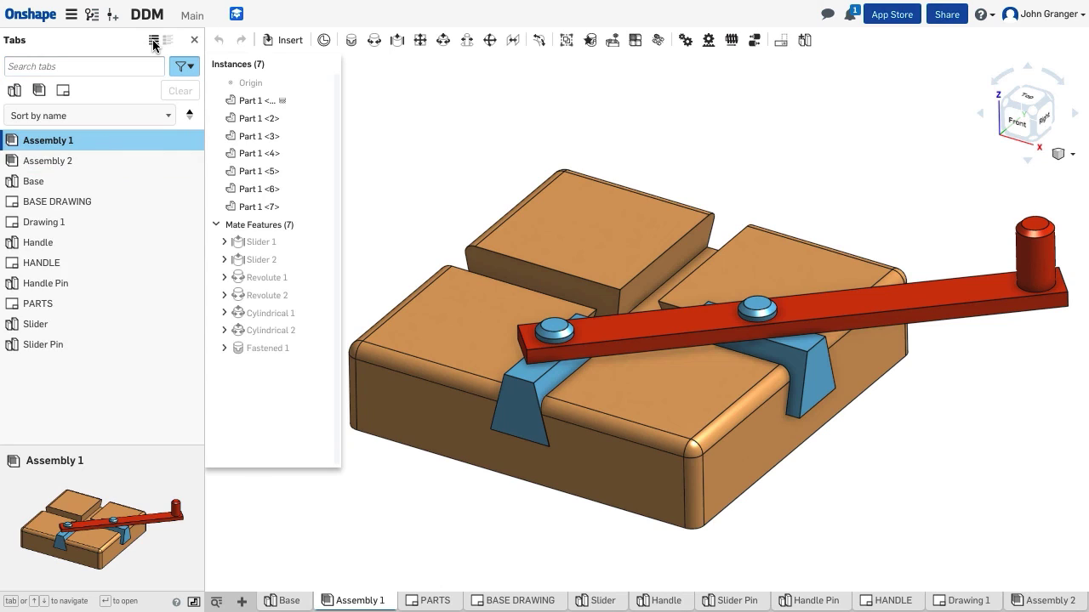
{"action": "left_click", "coordinate": [167, 40]}
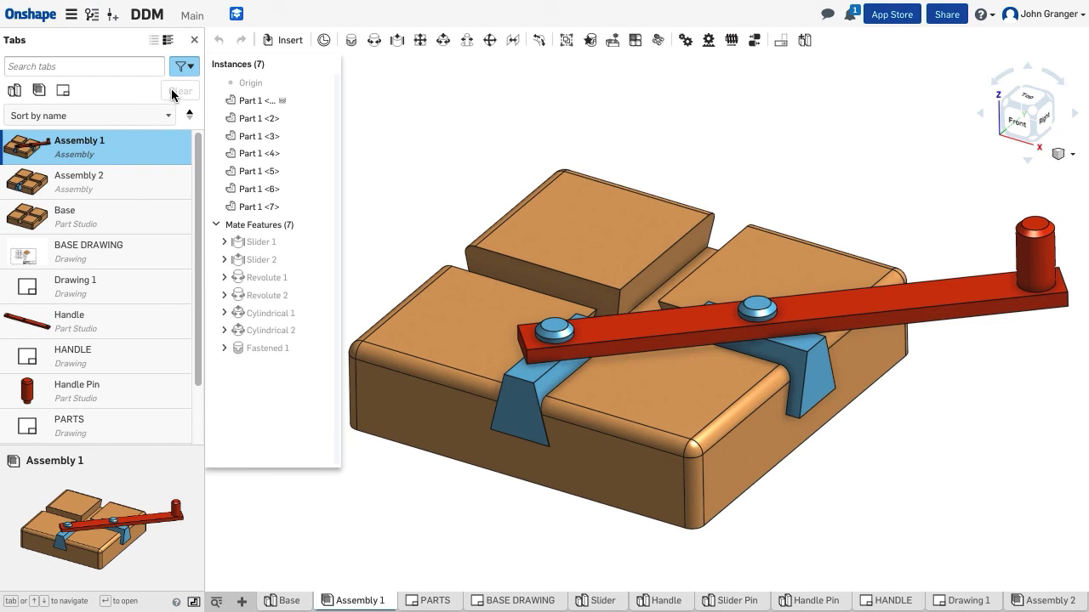
{"action": "left_click", "coordinate": [190, 68]}
{"action": "left_click", "coordinate": [191, 68]}
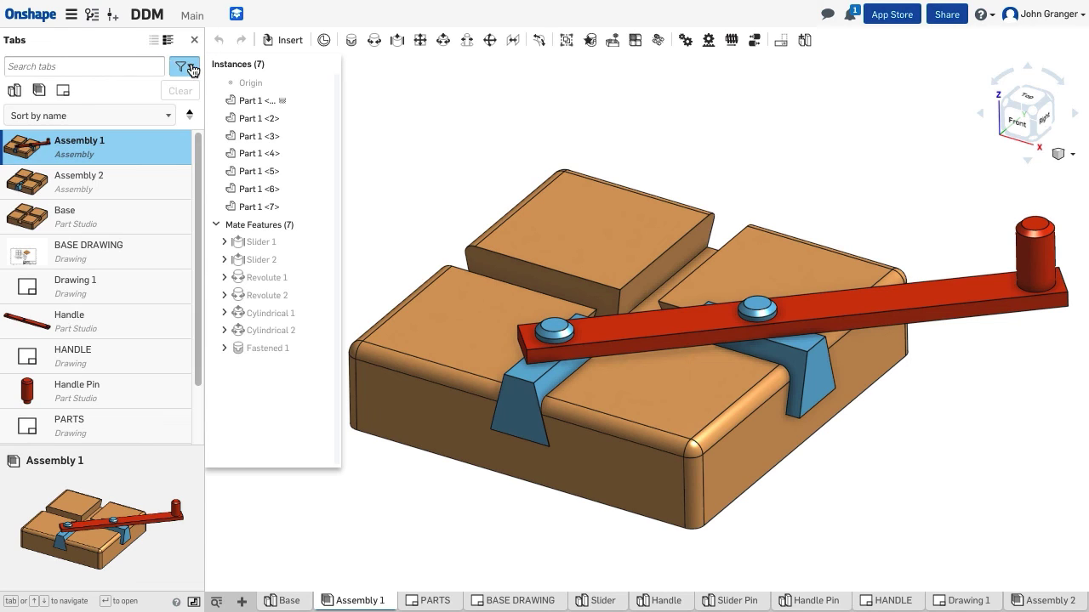